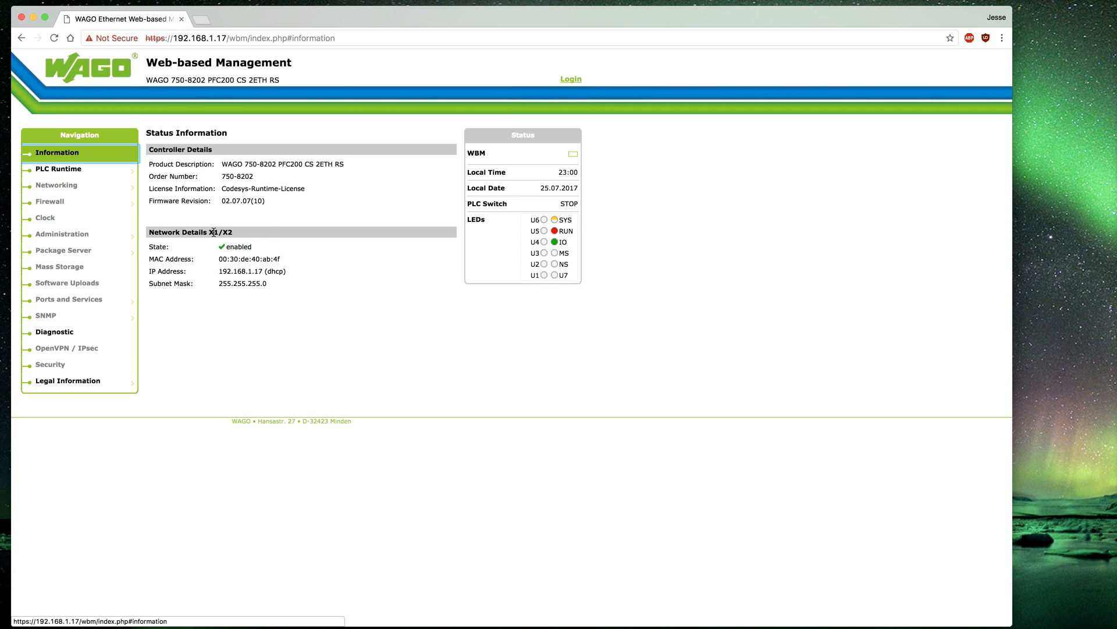
Log in to the TCP/IP page as admin with the device password and dismiss the password warning.
mouse_move(65, 171)
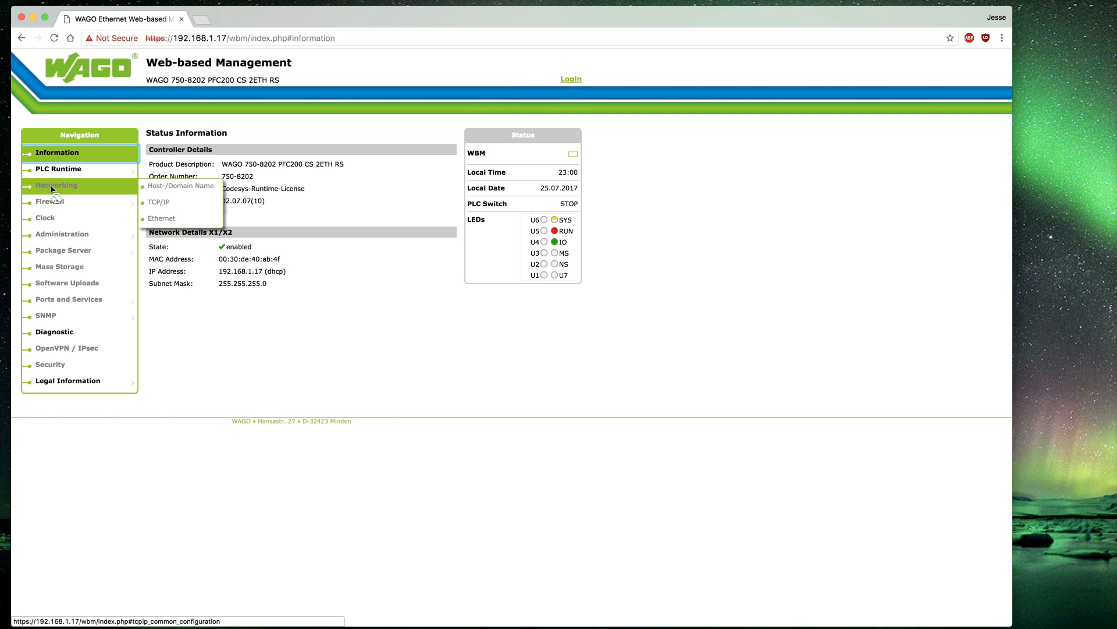
left_click(162, 201)
type("admin")
key("Tab")
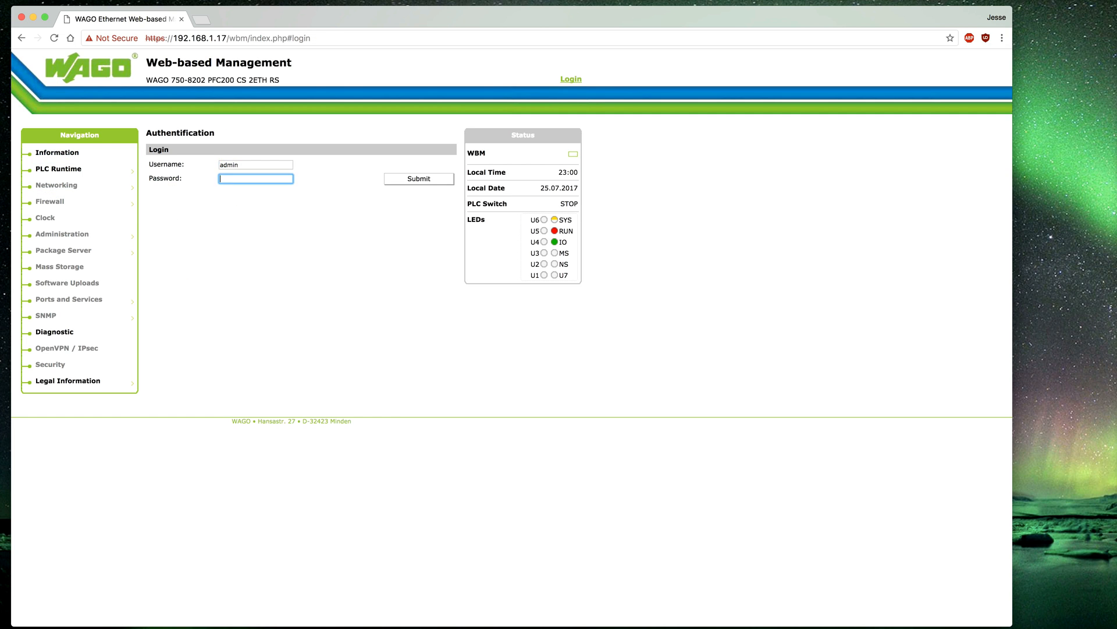
type("wago")
key("Return")
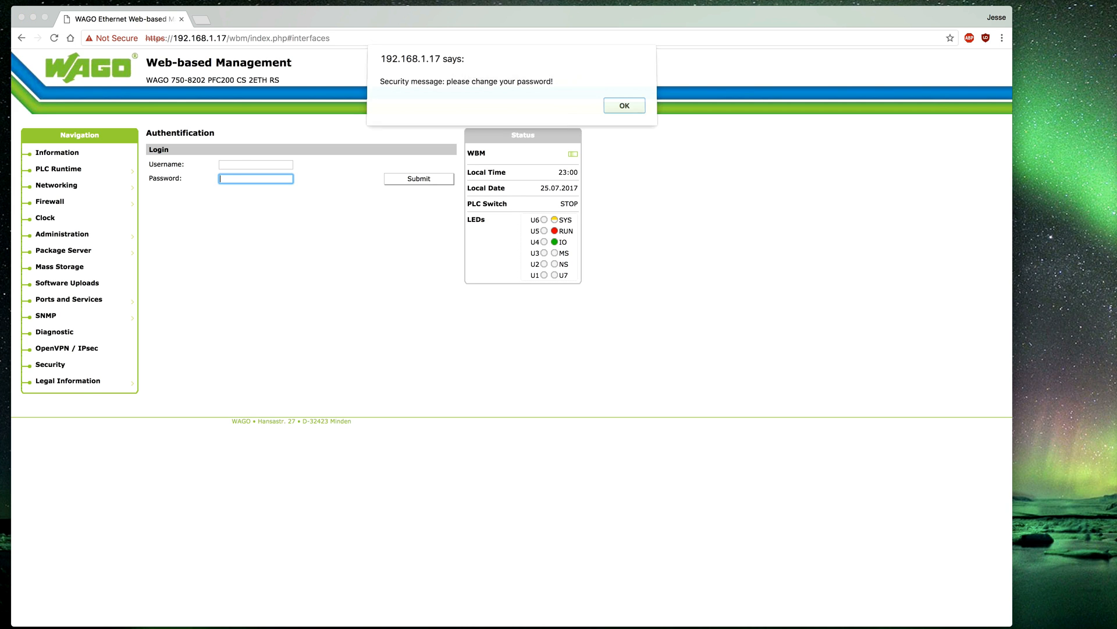
left_click(624, 107)
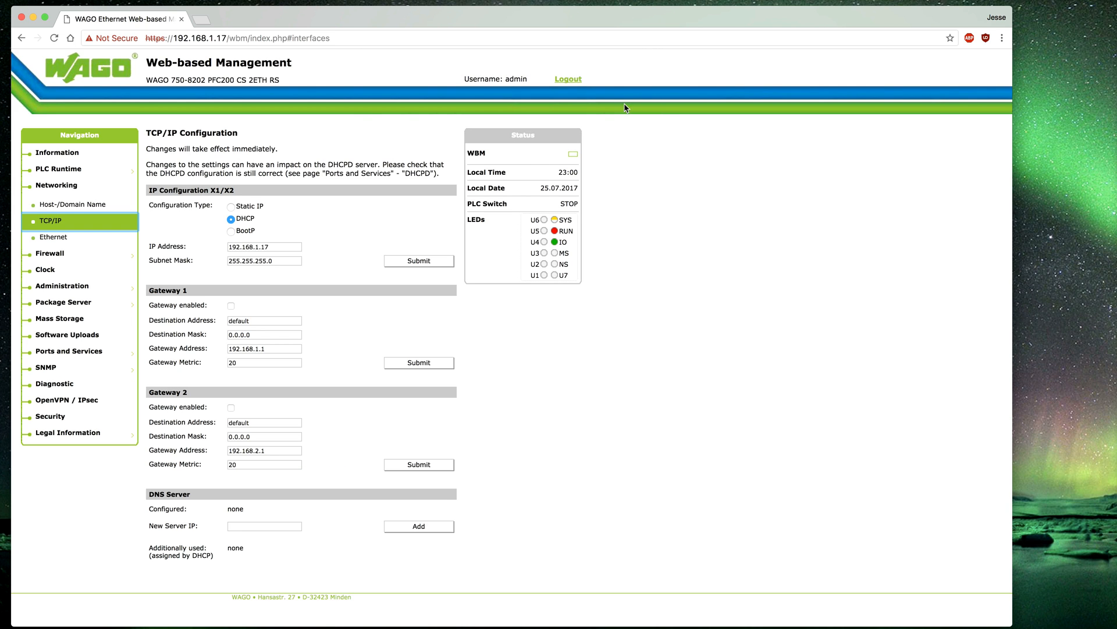
Switch the X1/X2 configuration to Static IP 192.168.1.17 and submit it.
left_click(231, 206)
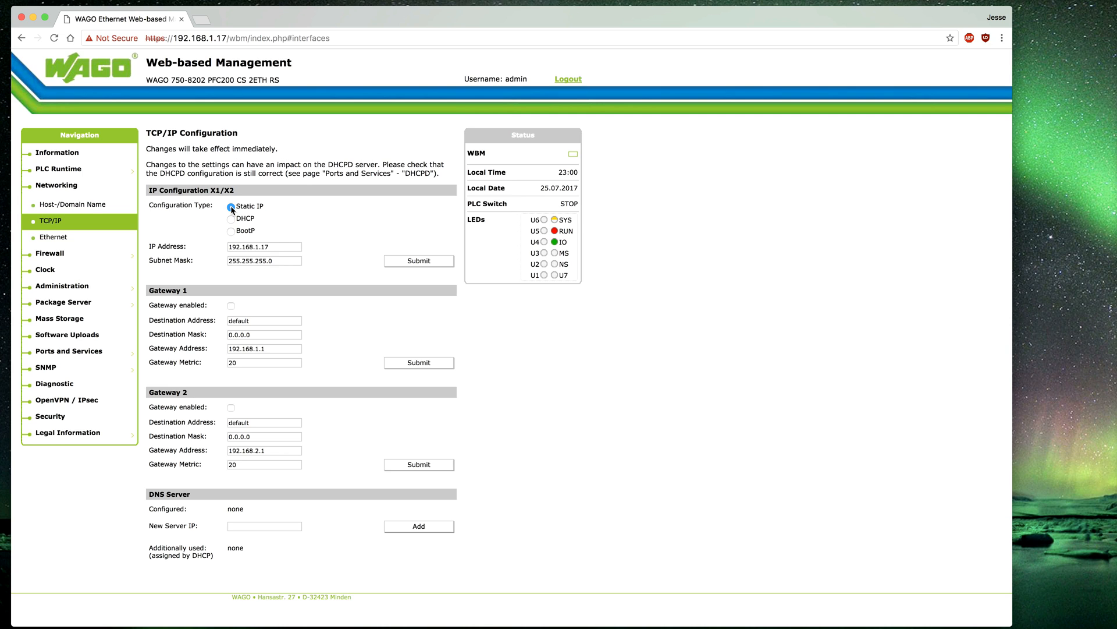
left_click(277, 248)
left_click(416, 260)
mouse_move(65, 293)
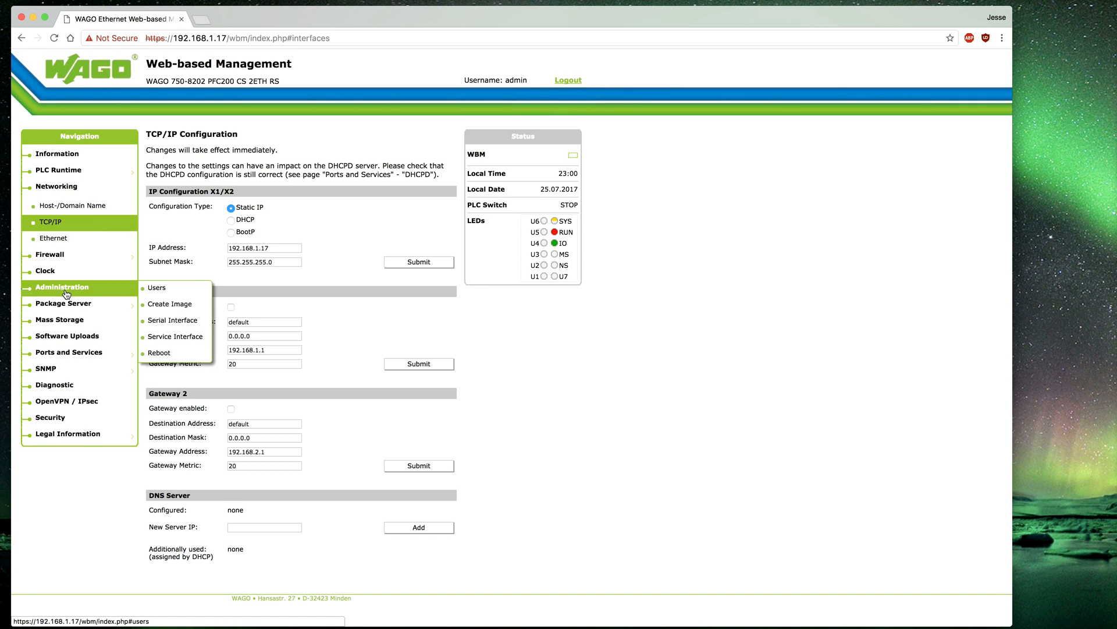
Copy a bootable image to the Internal Flash destination via Create Image.
scroll(67, 295, "down", 1)
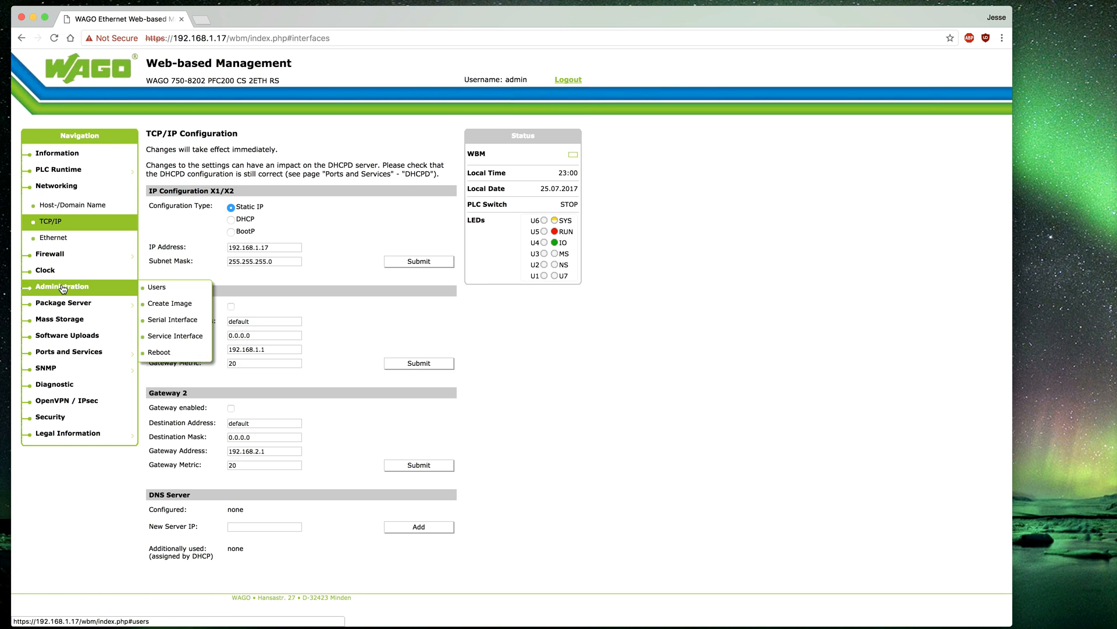
left_click(169, 303)
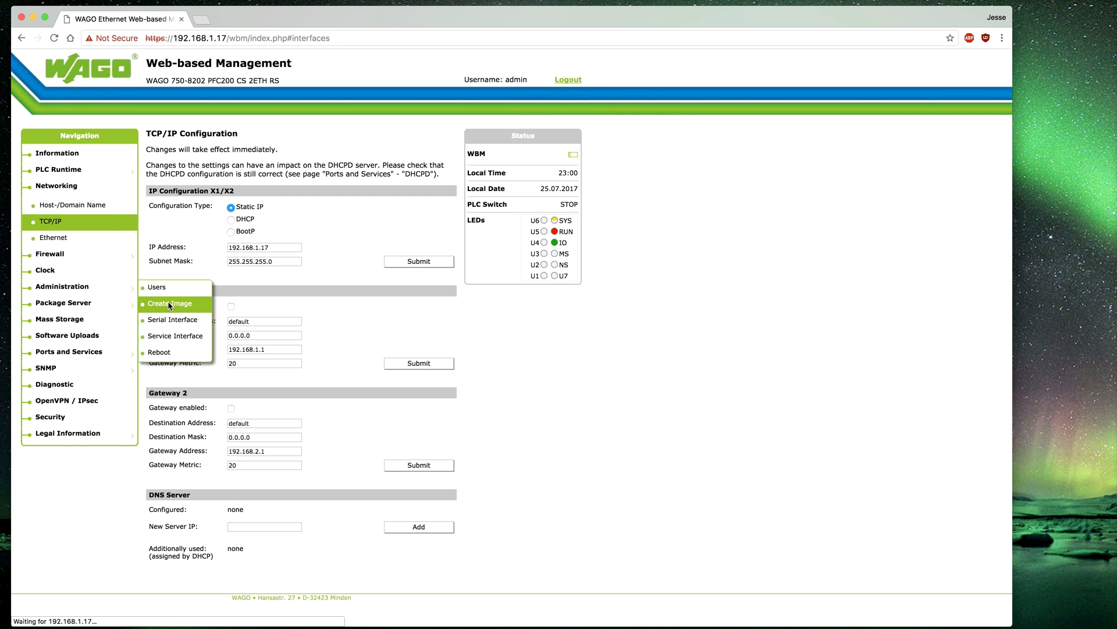
left_click(625, 106)
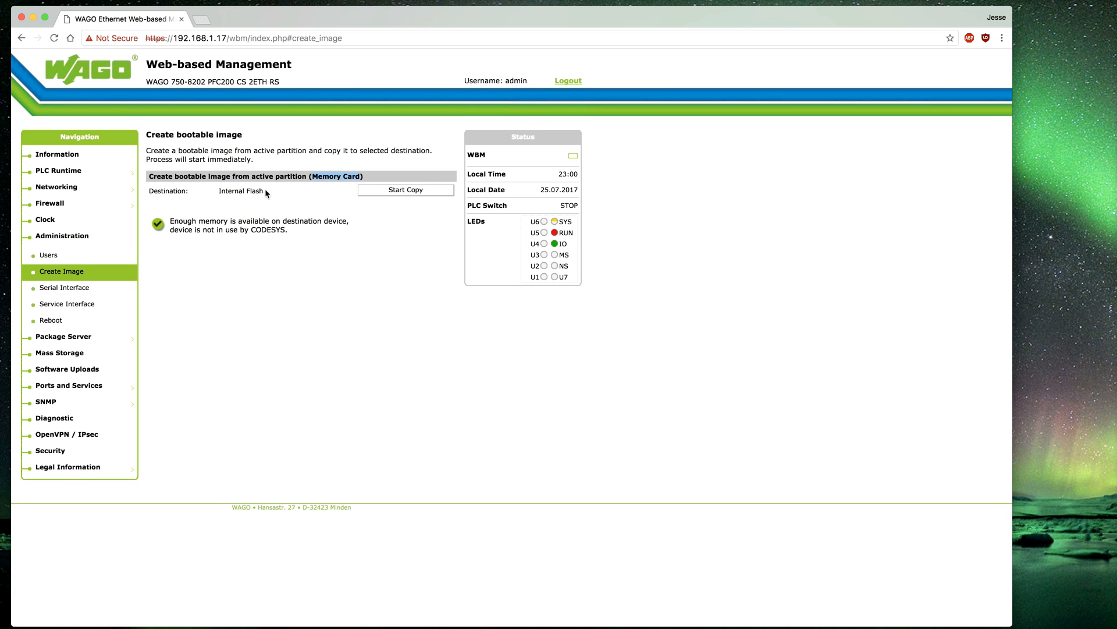
triple_click(221, 190)
left_click(270, 211)
left_click(384, 190)
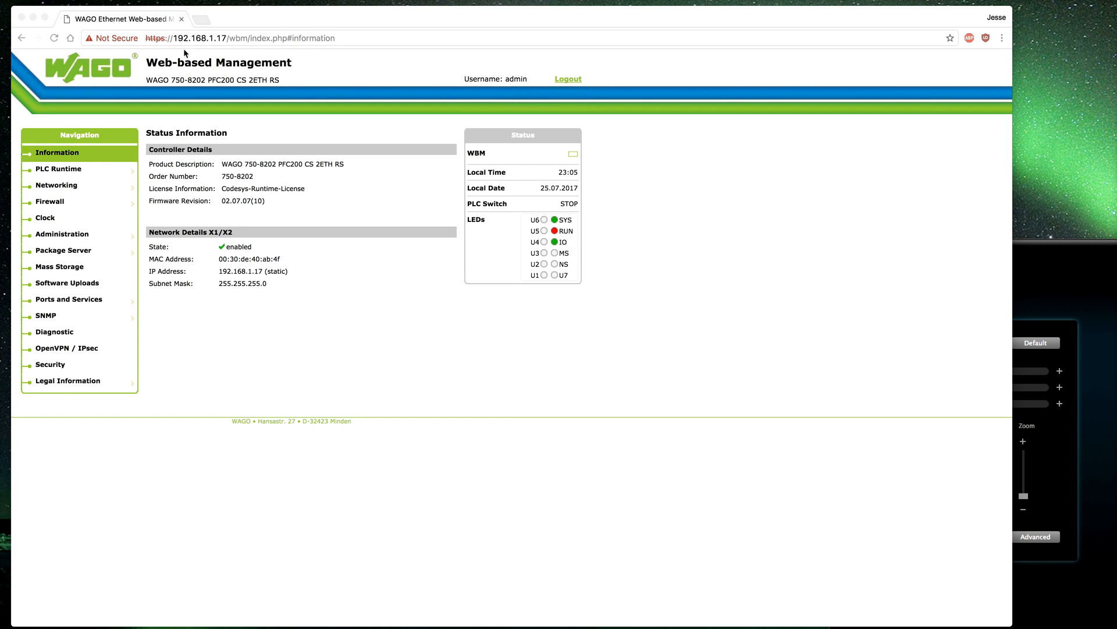
Go to PLC Runtime General Configuration, past the change-password warning.
left_click(335, 341)
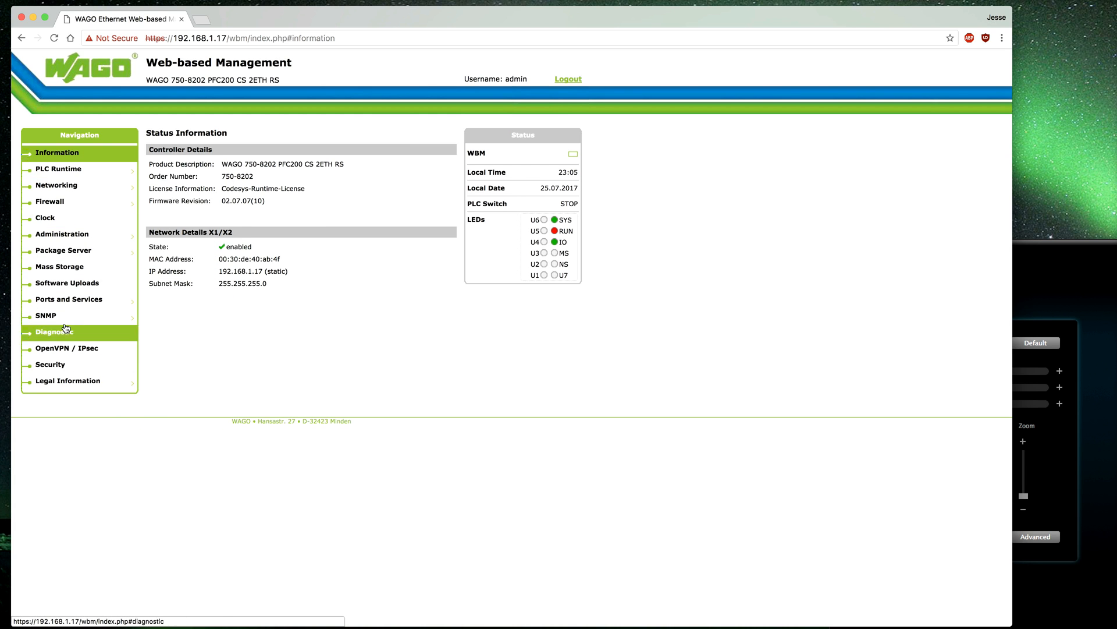
mouse_move(62, 176)
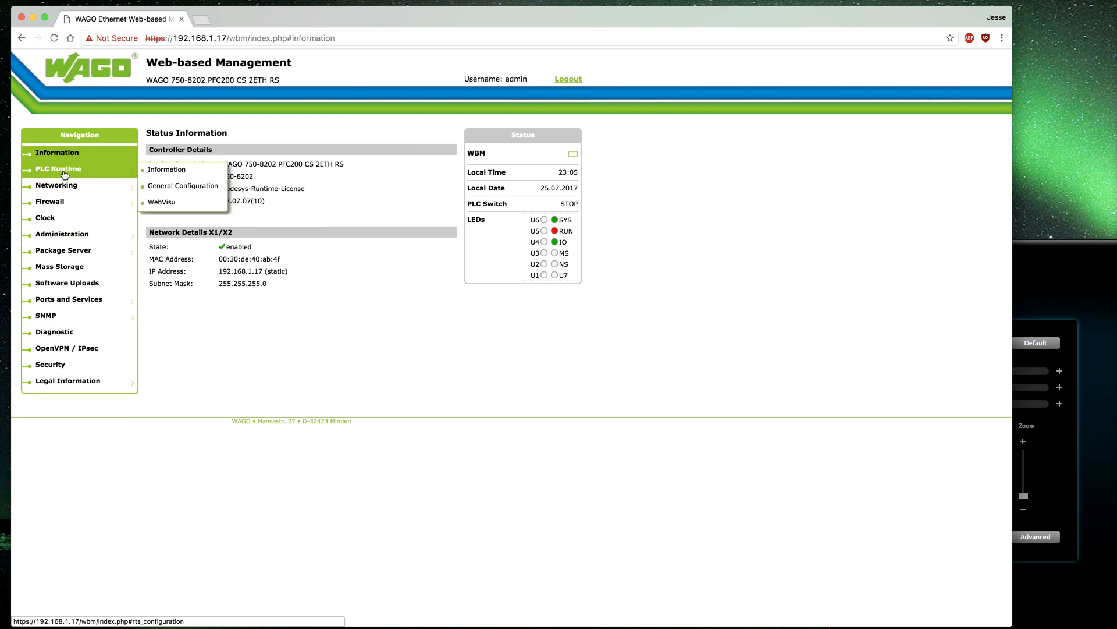
left_click(63, 172)
left_click(624, 107)
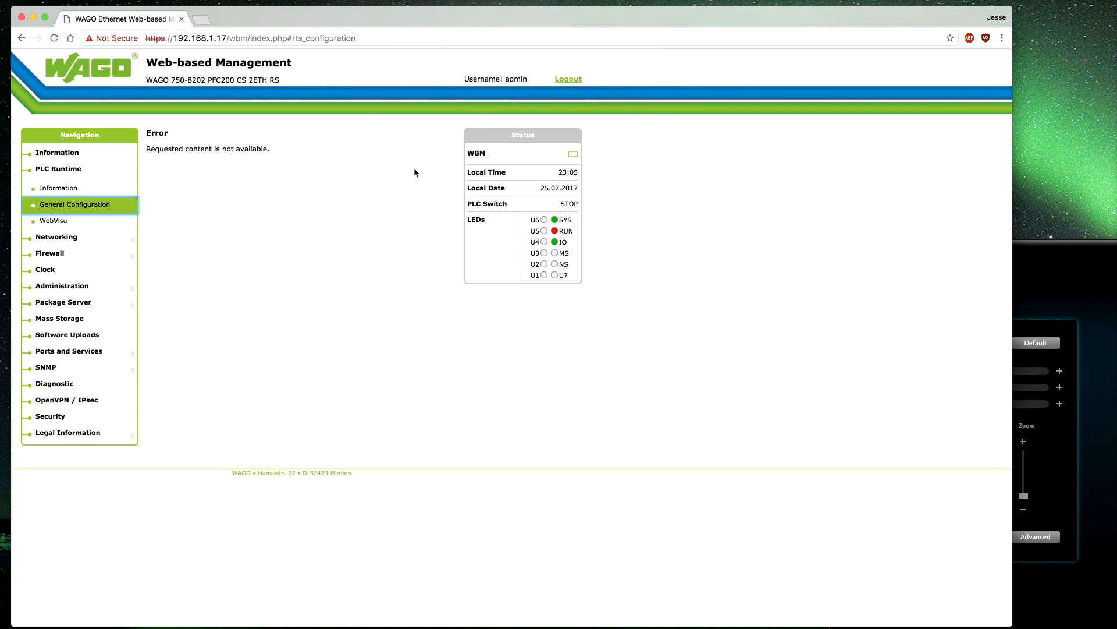
left_click(75, 210)
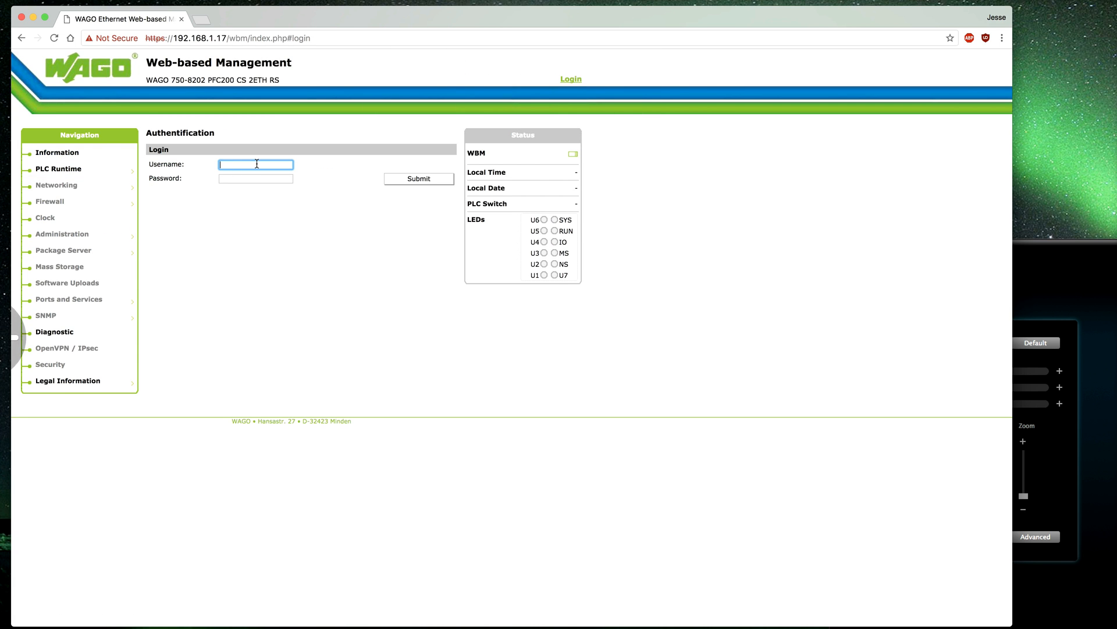
Log in again as admin to view the CODESYS 2 runtime settings.
type("admin")
key("Tab")
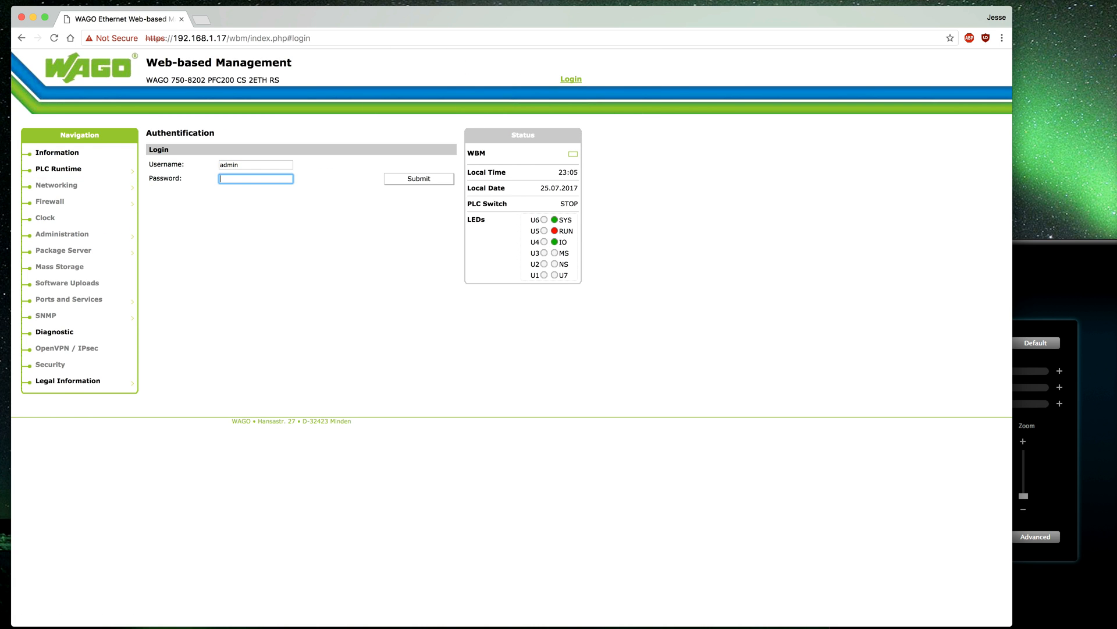
type("wago")
key("Return")
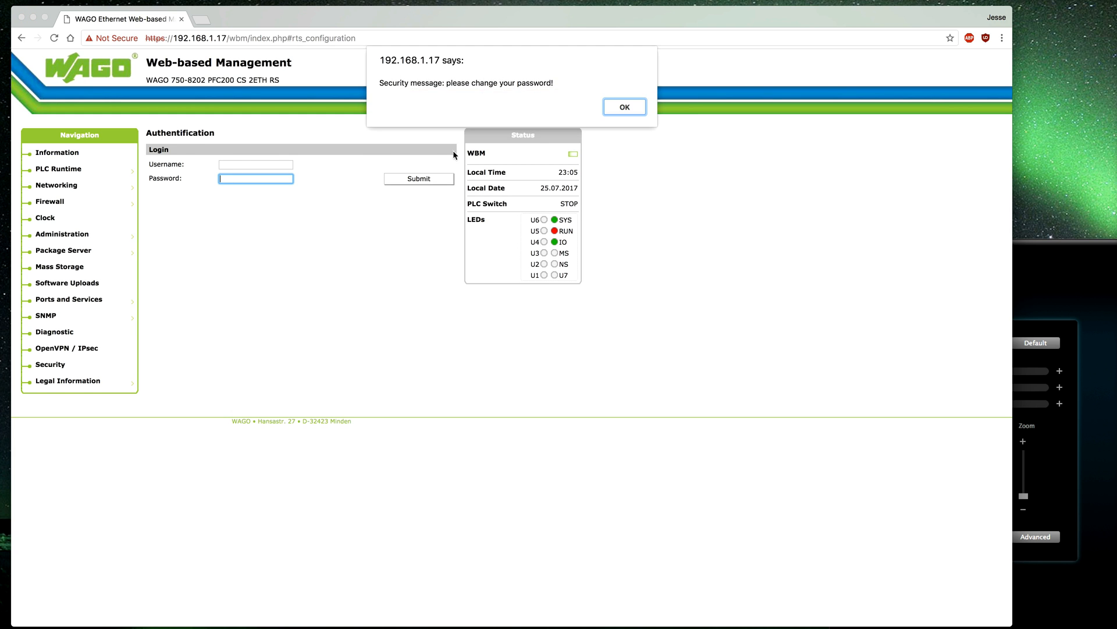
left_click(639, 107)
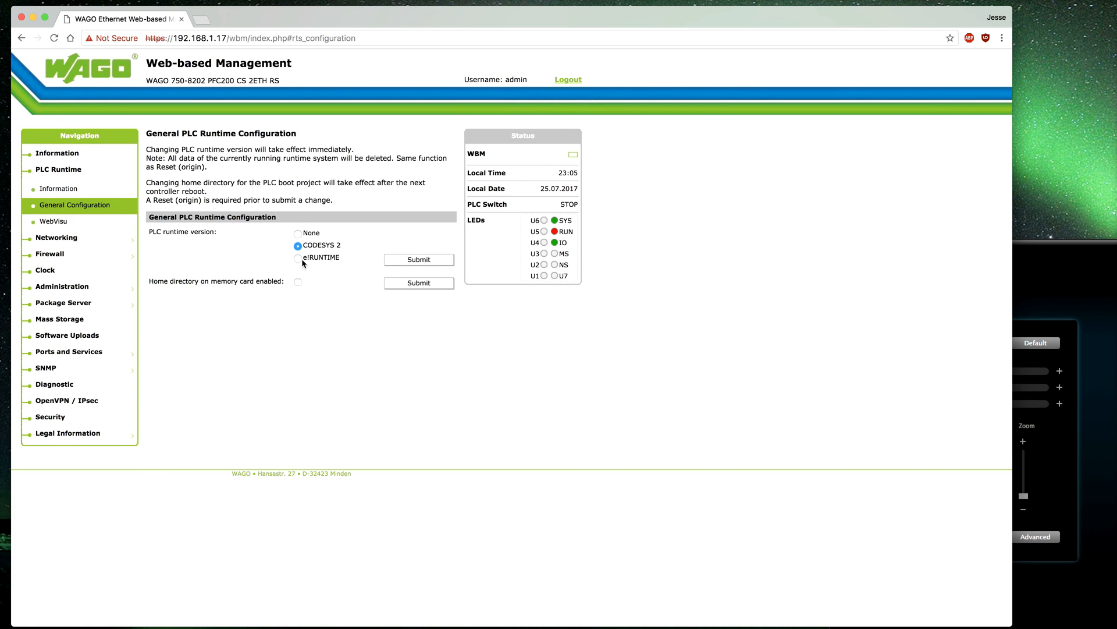
View the WebVisu page, then Host-/Domain Name showing PFC200-40AB4F and localdomain.lan.
left_click(60, 221)
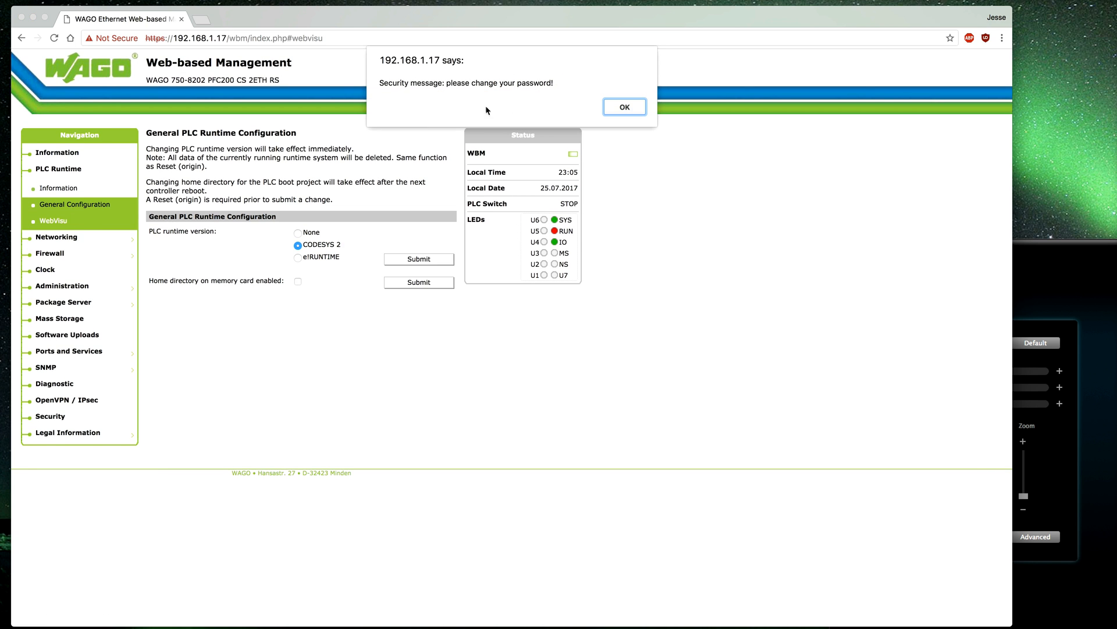
left_click(618, 108)
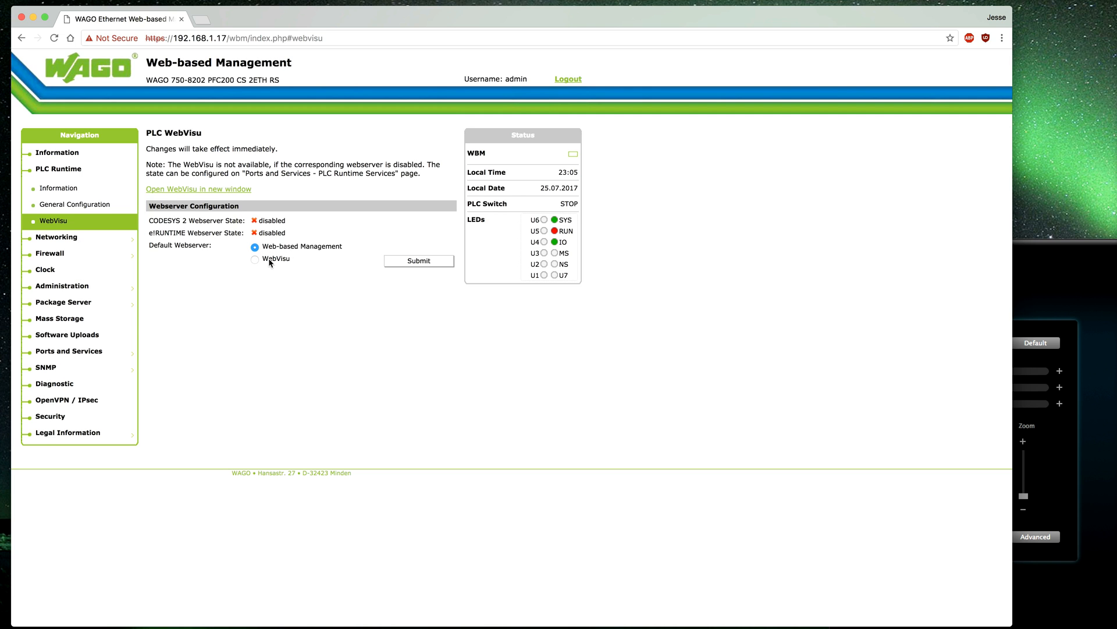
left_click(60, 242)
left_click(618, 107)
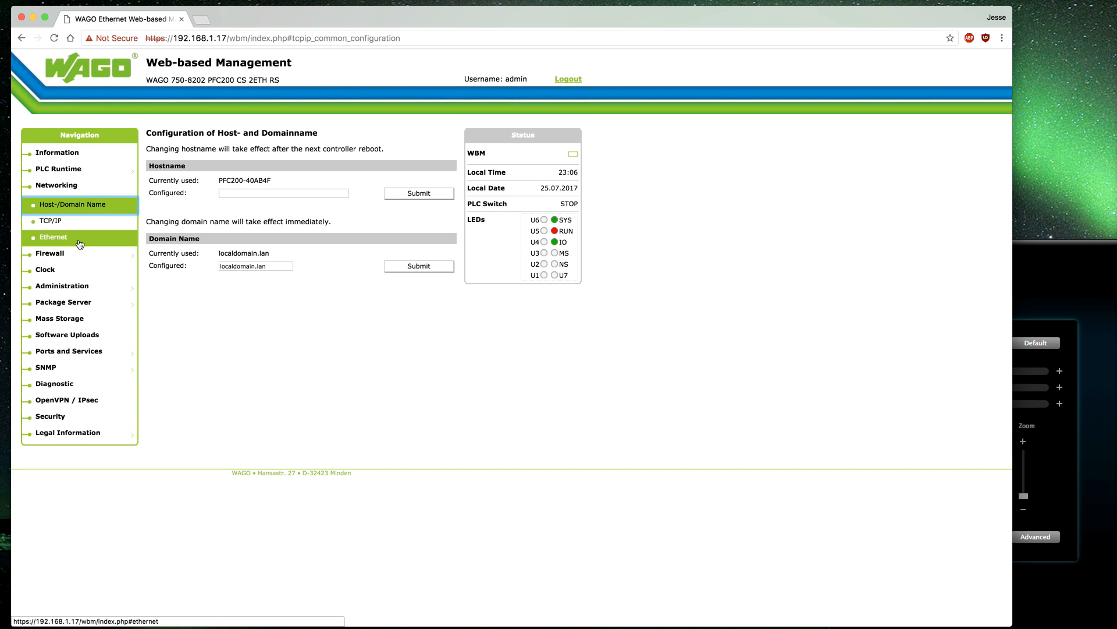
On the Ethernet Configuration page, toggle interfaces to Separated and back to Switched.
left_click(60, 224)
left_click(608, 110)
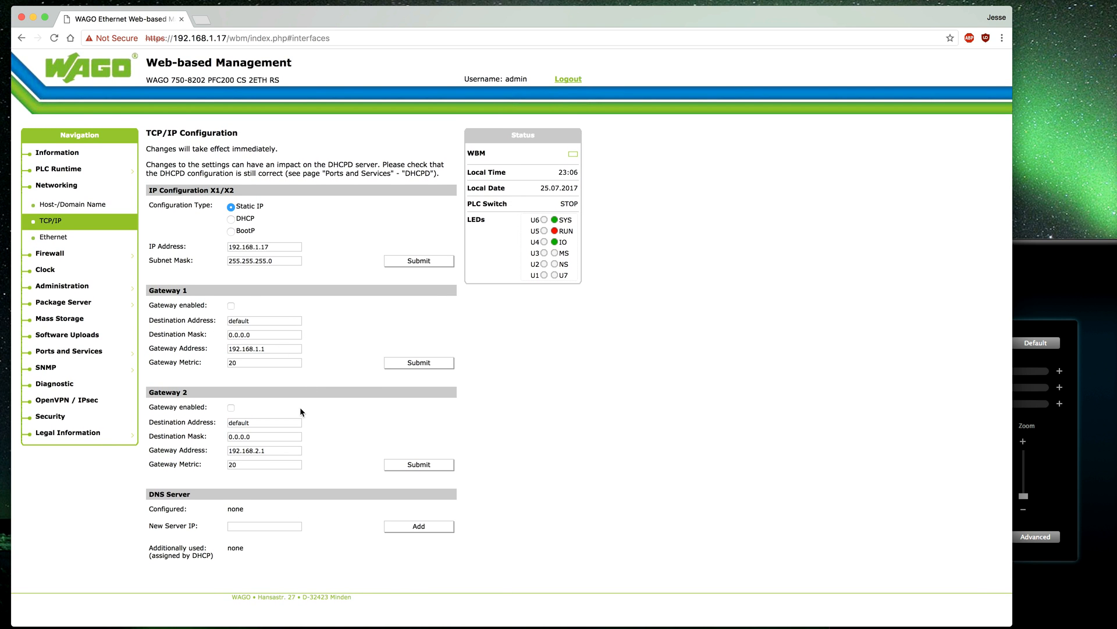
left_click(64, 247)
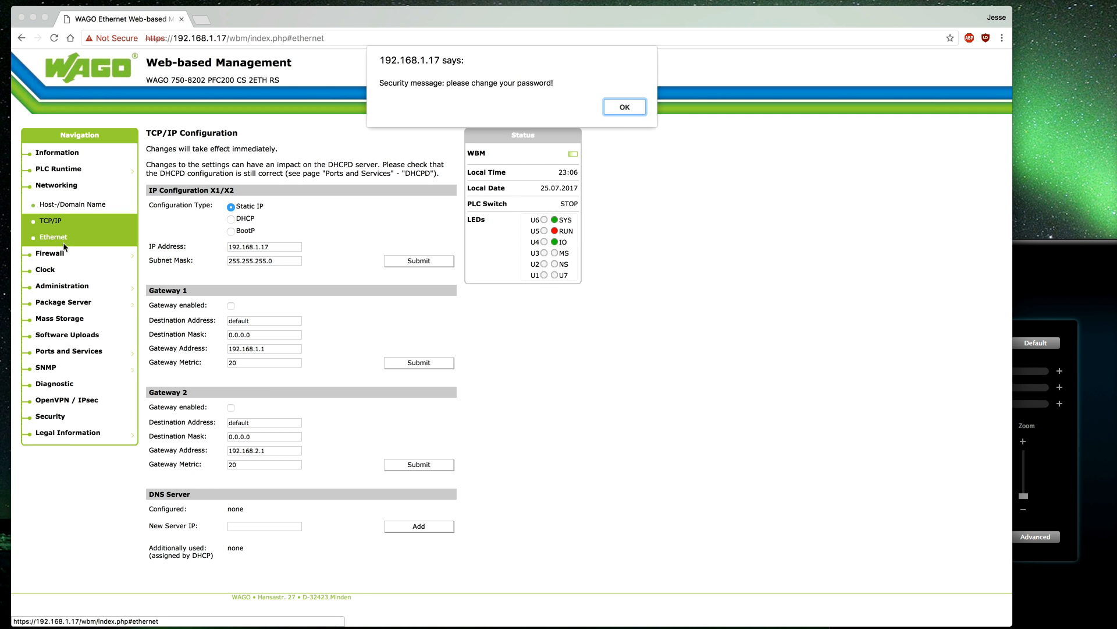
left_click(624, 107)
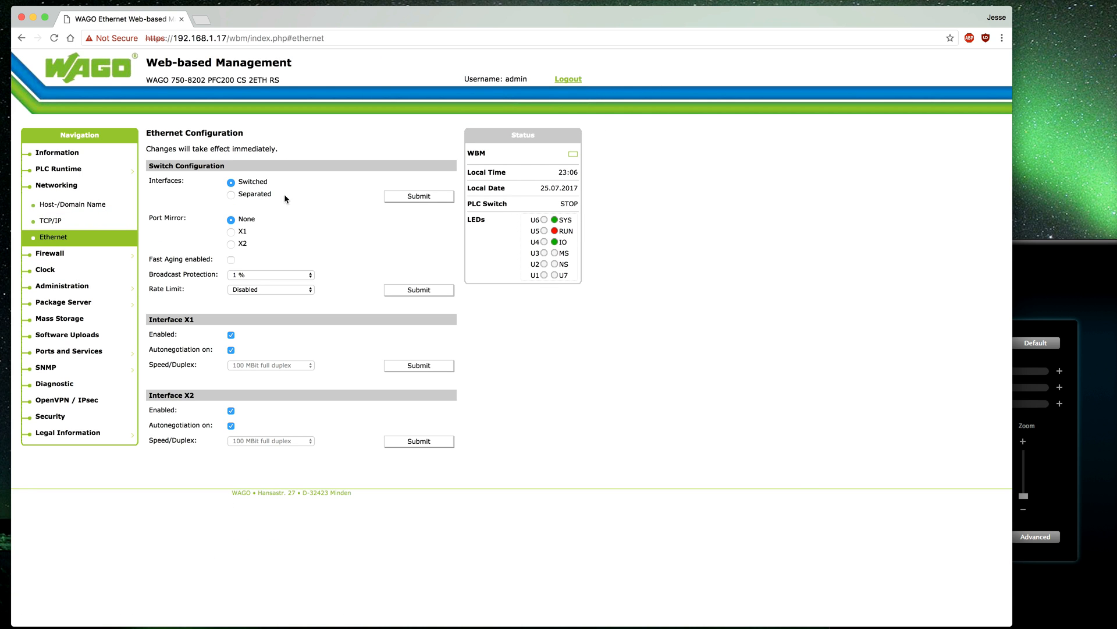
left_click(243, 195)
left_click(233, 182)
Review the General Firewall Configuration page and its X1/X2 and VPN service settings.
mouse_move(67, 261)
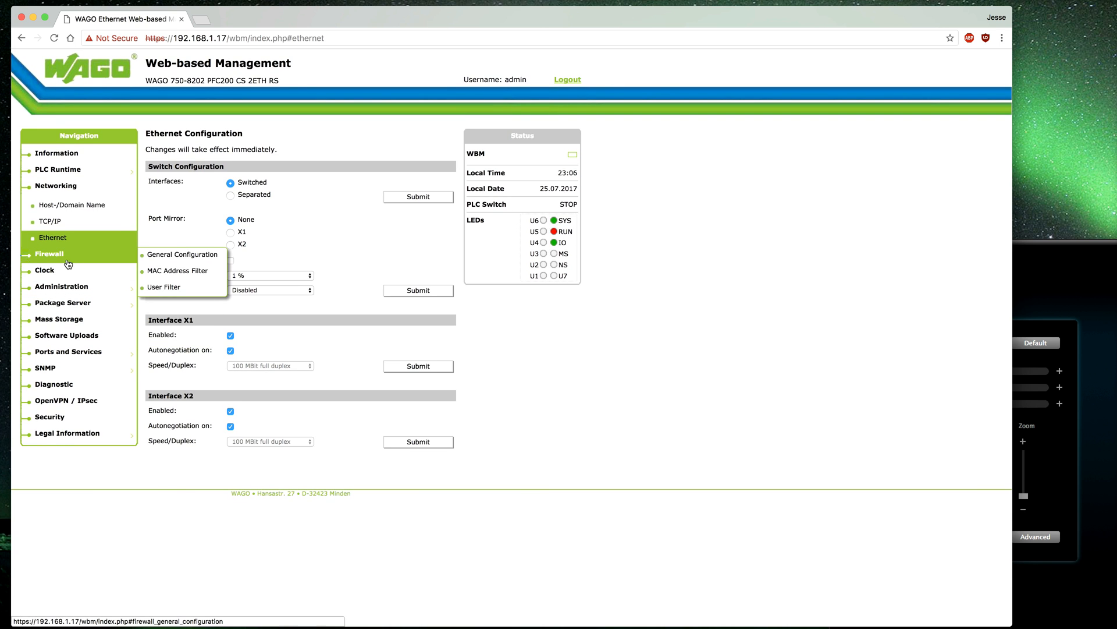
left_click(57, 258)
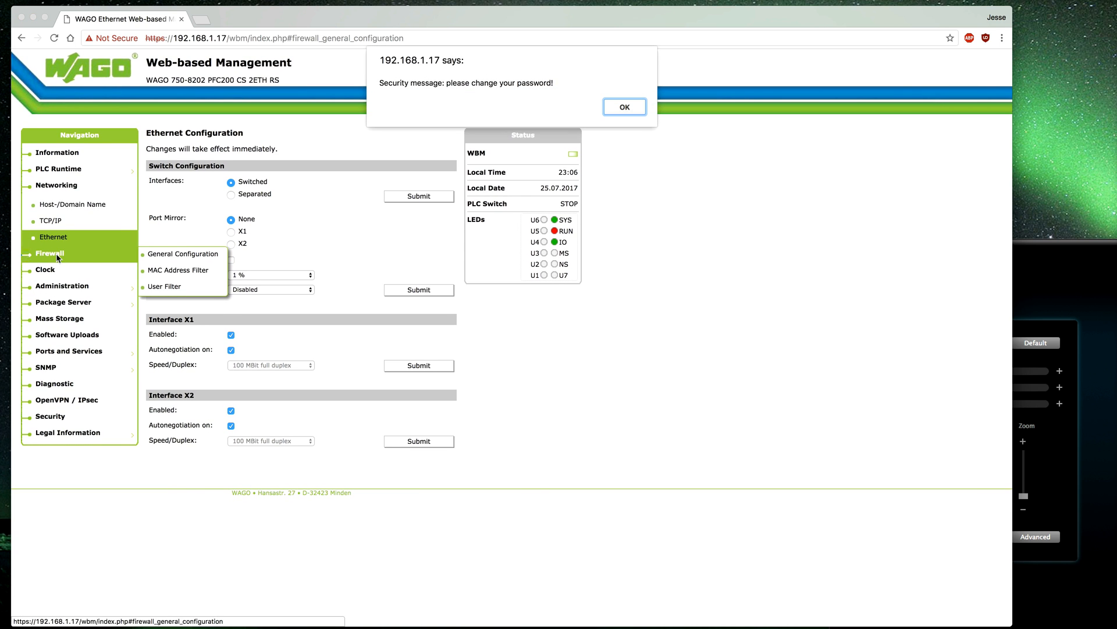
left_click(620, 109)
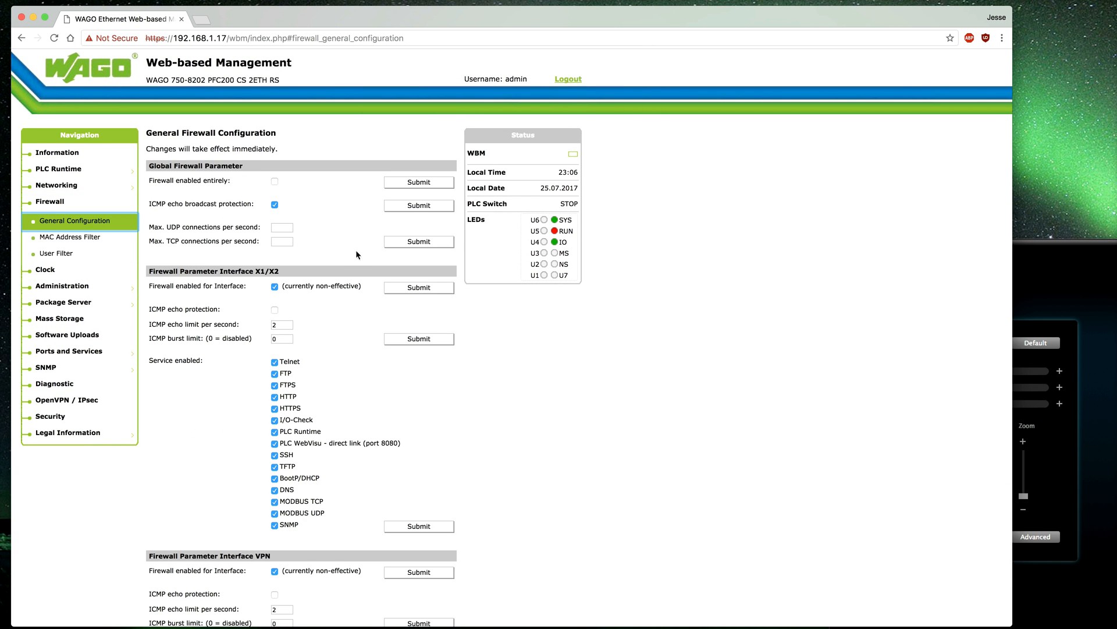
scroll(306, 383, "down", 3)
right_click(306, 383)
left_click(395, 325)
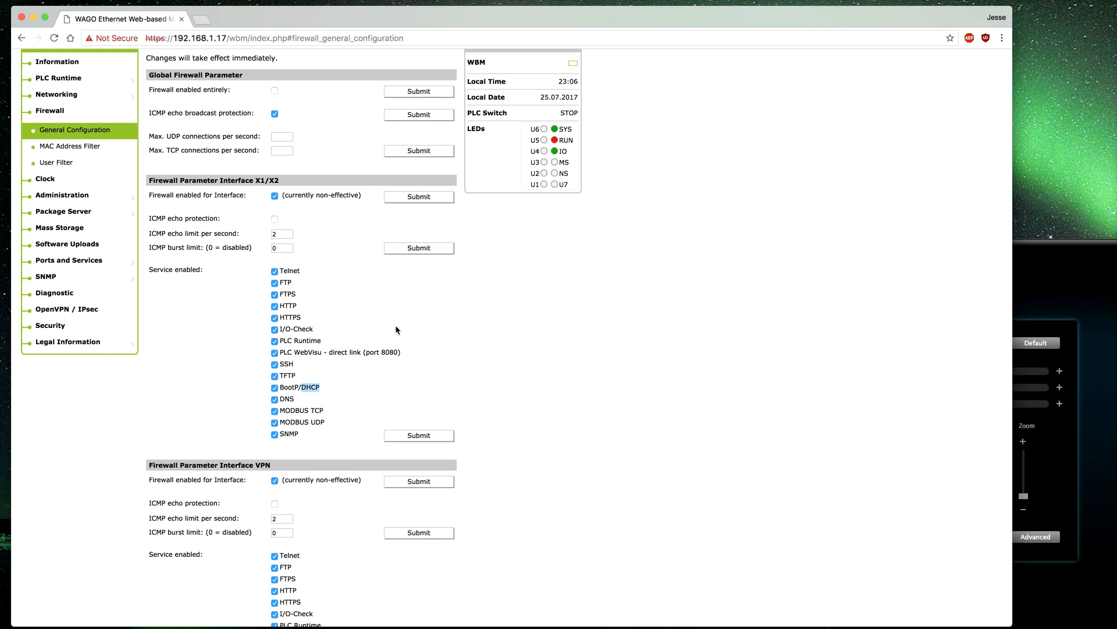
scroll(395, 327, "down", 3)
left_click(395, 327)
scroll(339, 288, "down", 2)
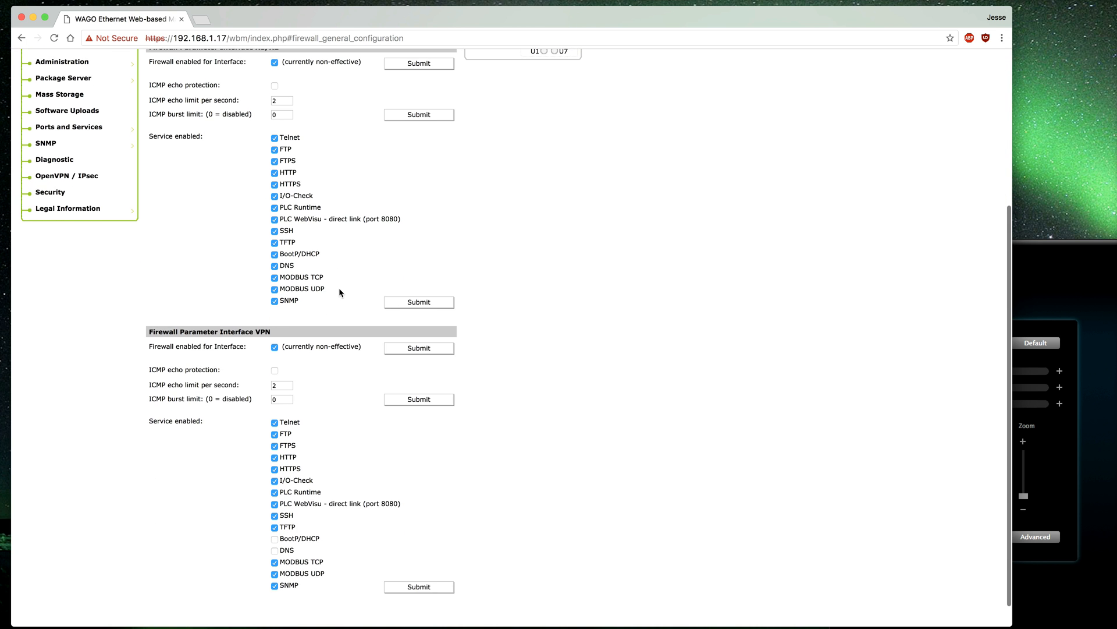
scroll(339, 288, "up", 5)
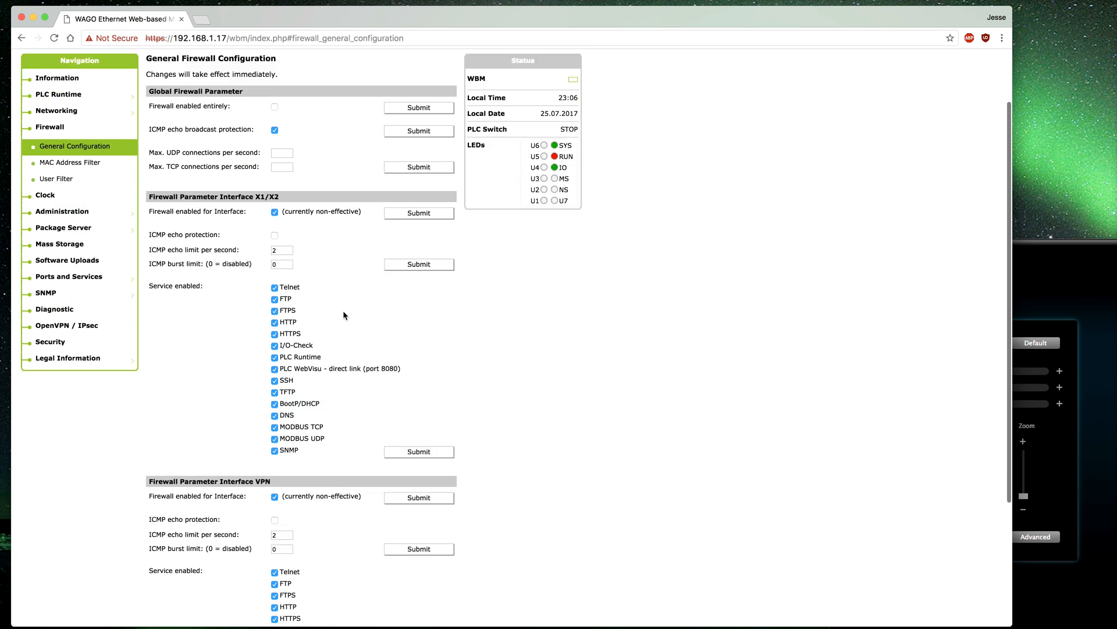
scroll(343, 311, "down", 2)
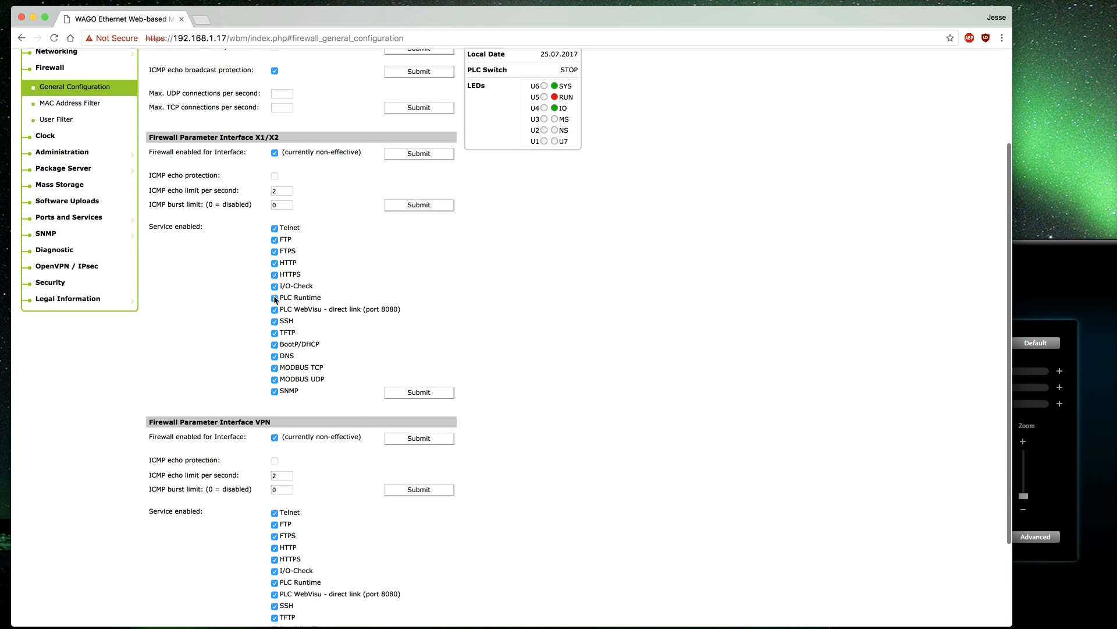
scroll(238, 354, "up", 1)
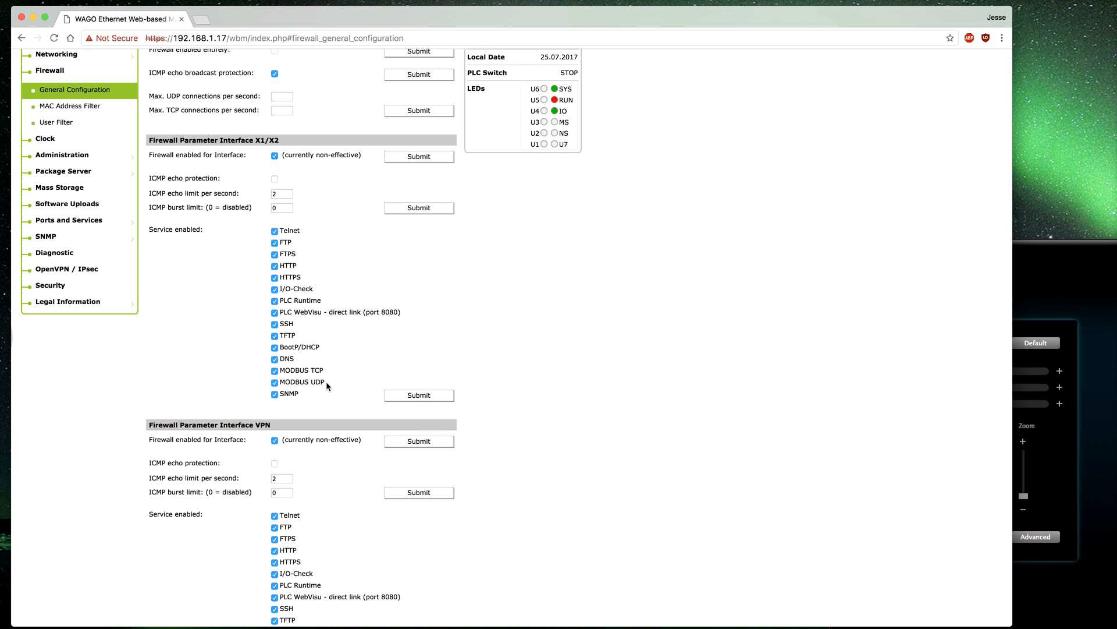
scroll(231, 381, "down", 4)
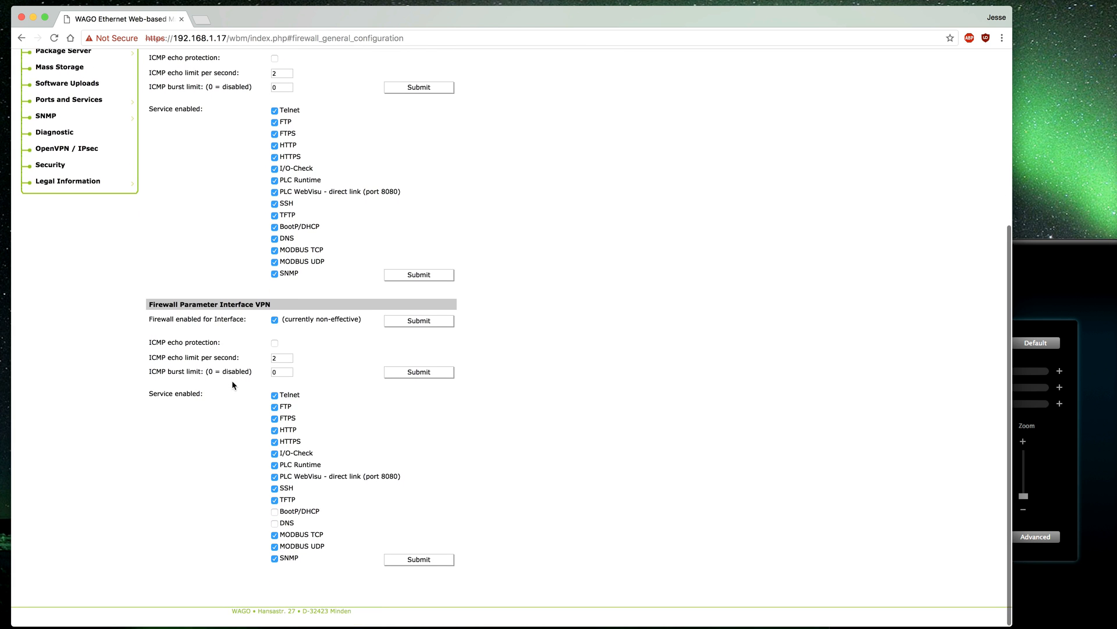
scroll(232, 381, "up", 10)
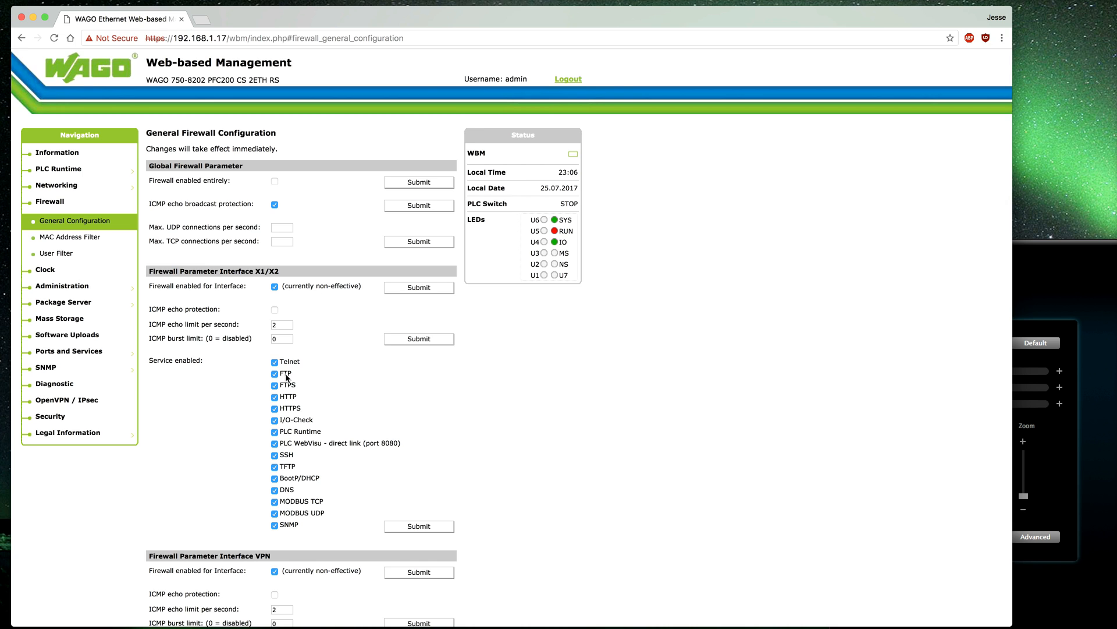
scroll(286, 377, "down", 1)
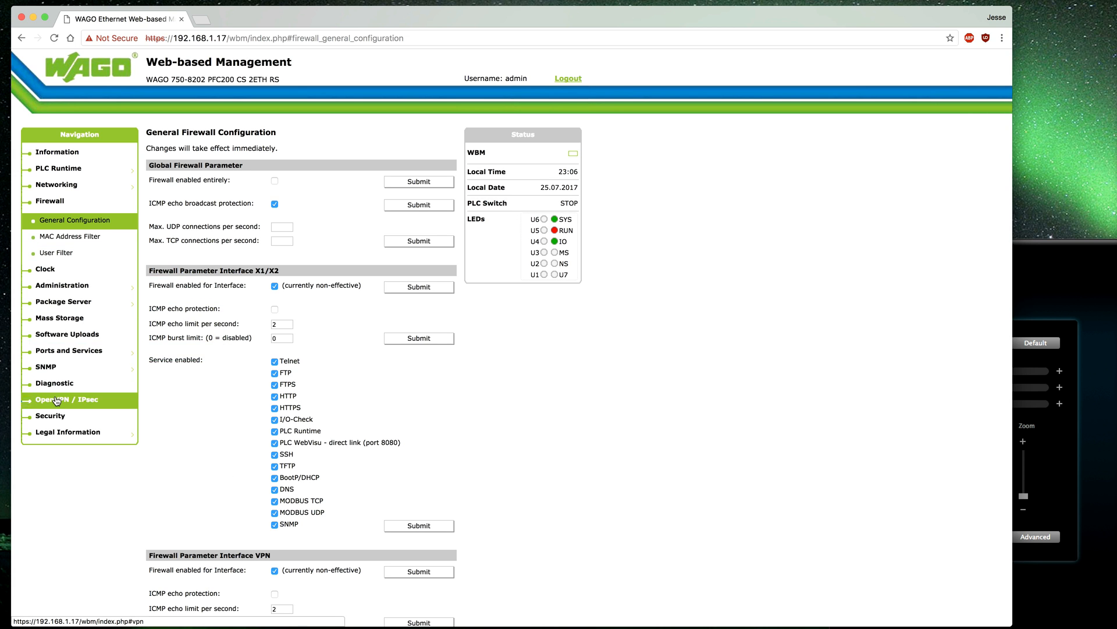
Review the Network Services page, then PLC Runtime Services with CODESYS 2 enabled.
mouse_move(53, 352)
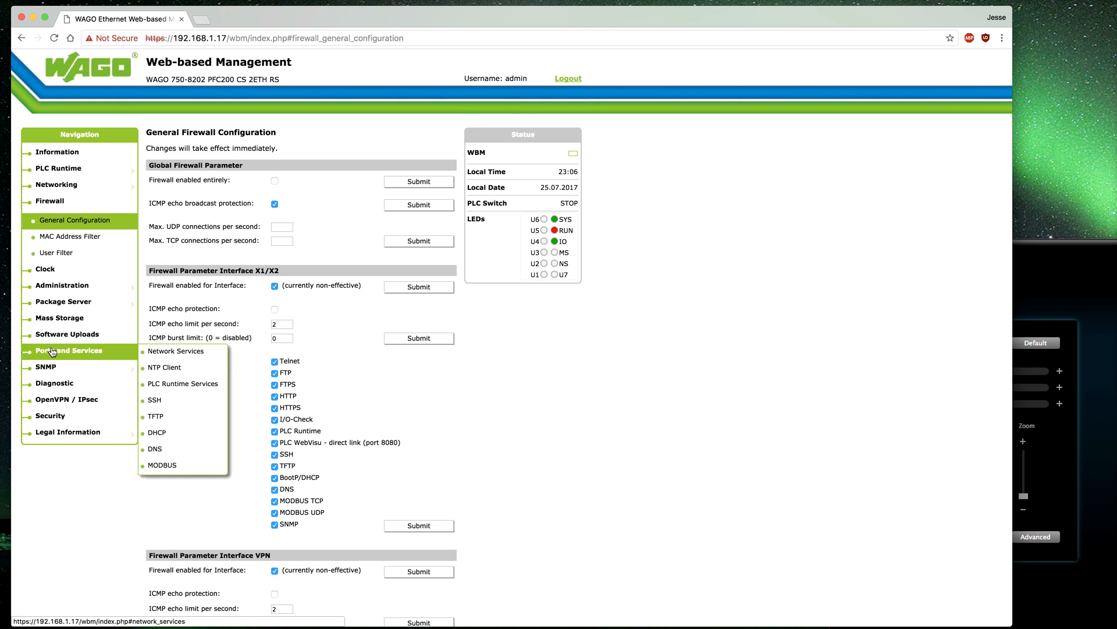
left_click(117, 351)
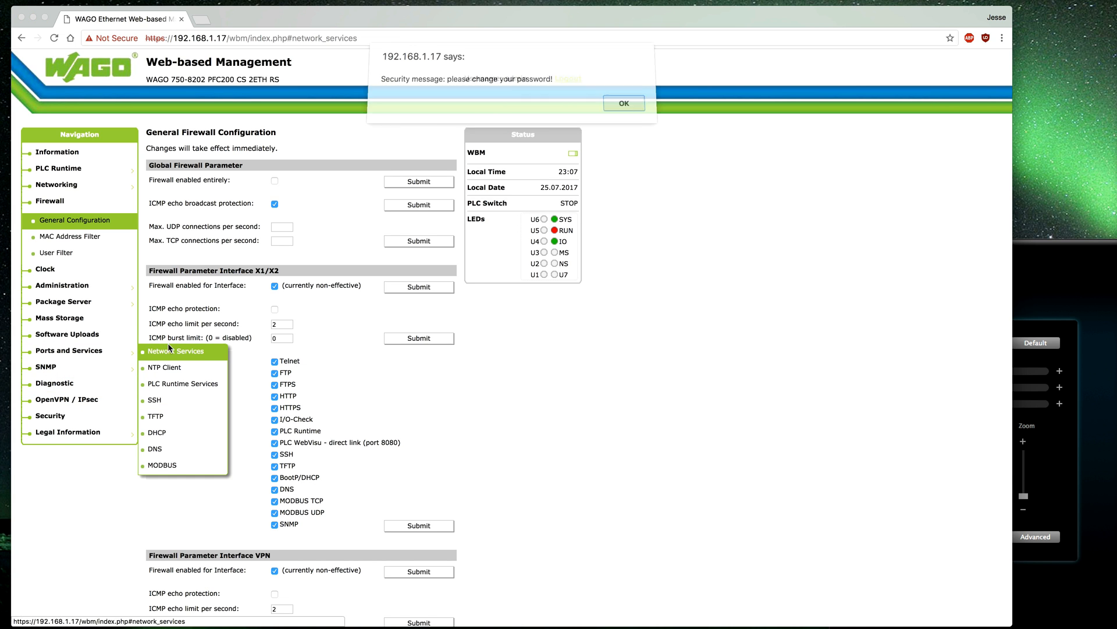
left_click(625, 107)
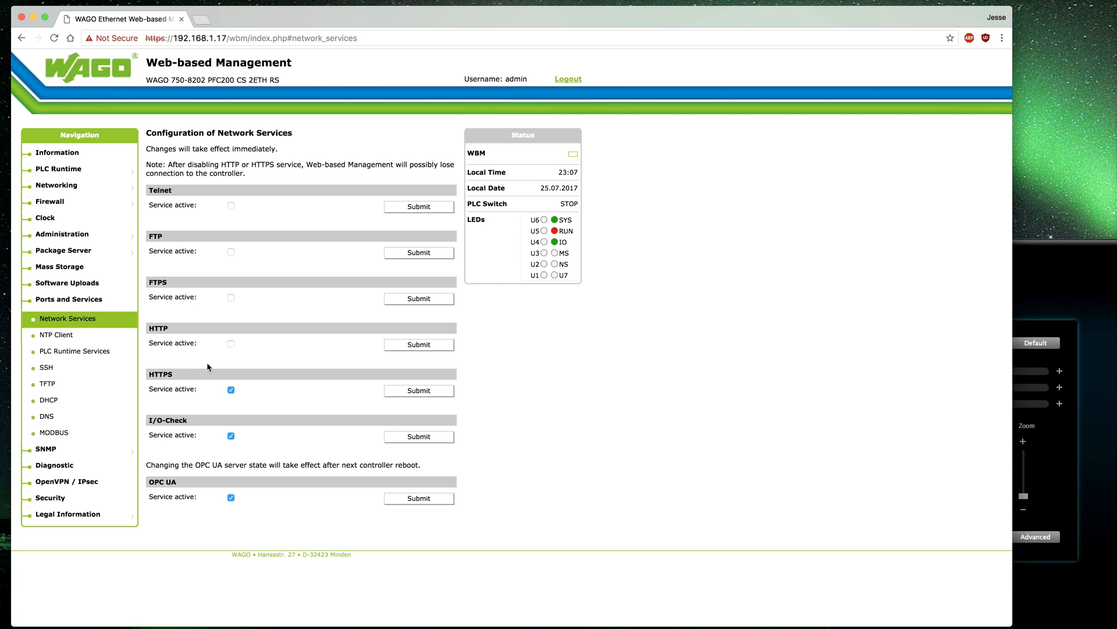
left_click(59, 351)
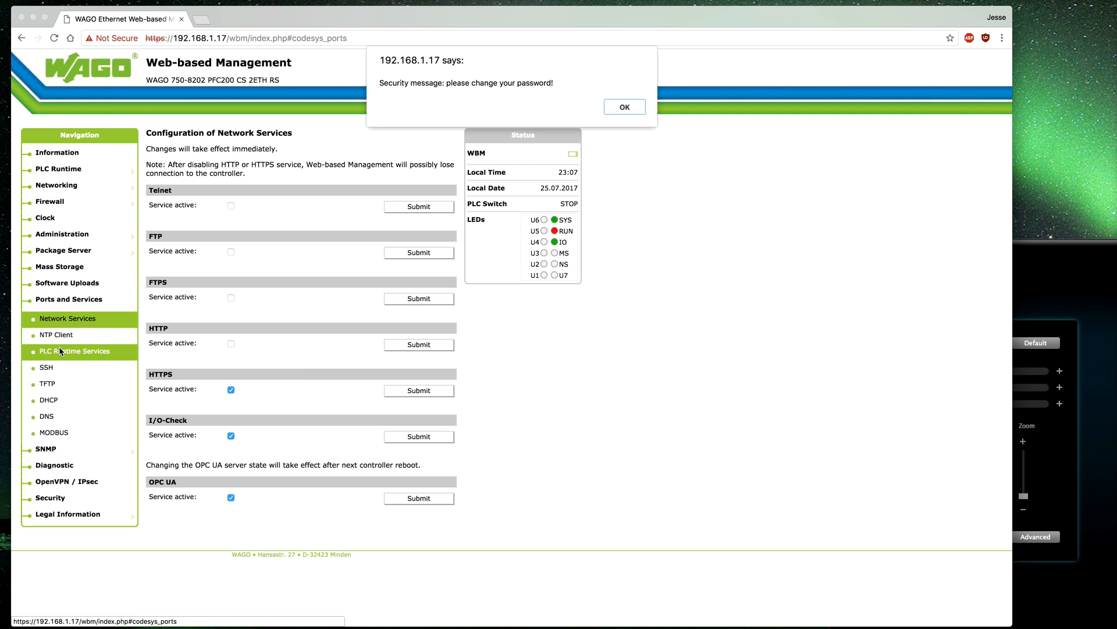
left_click(622, 106)
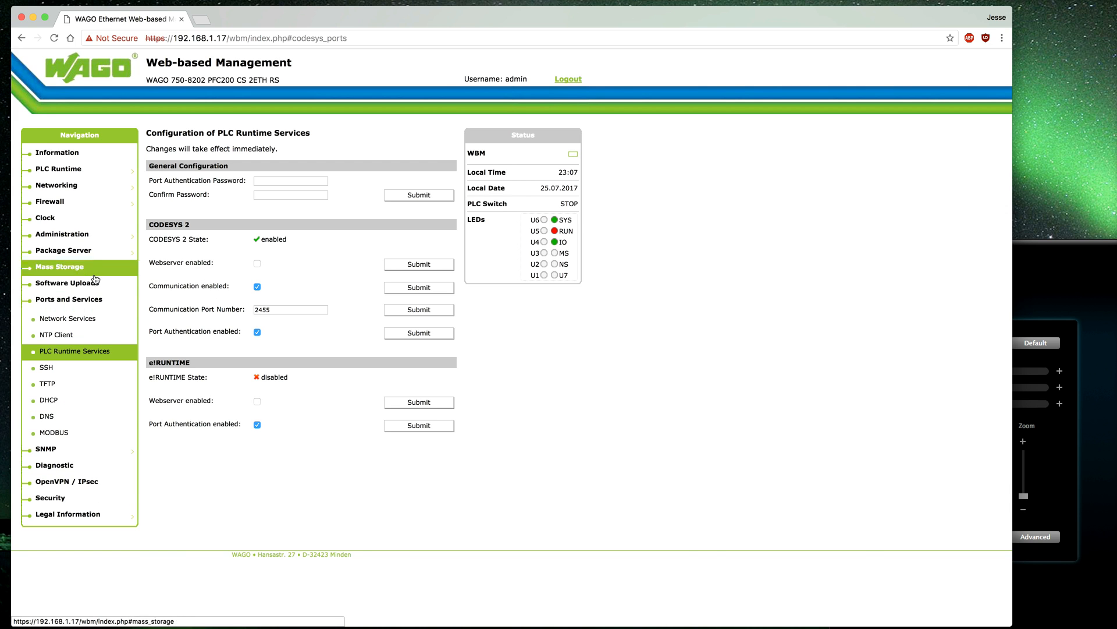
Review the OpenVPN / IPsec page, confirming both services are stopped without certificates.
left_click(66, 488)
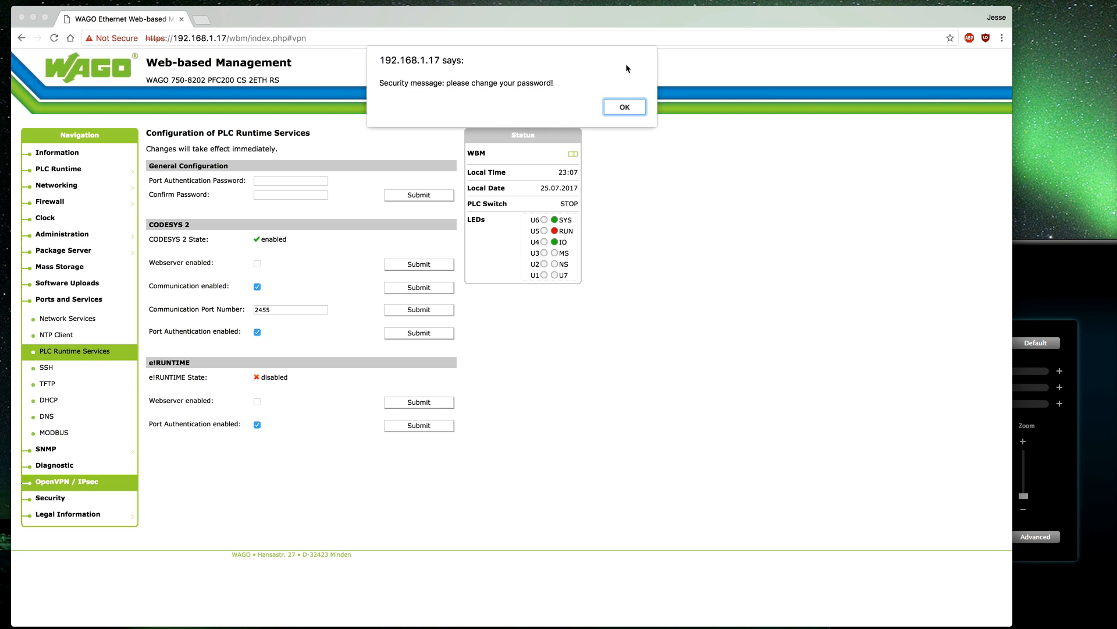
left_click(623, 106)
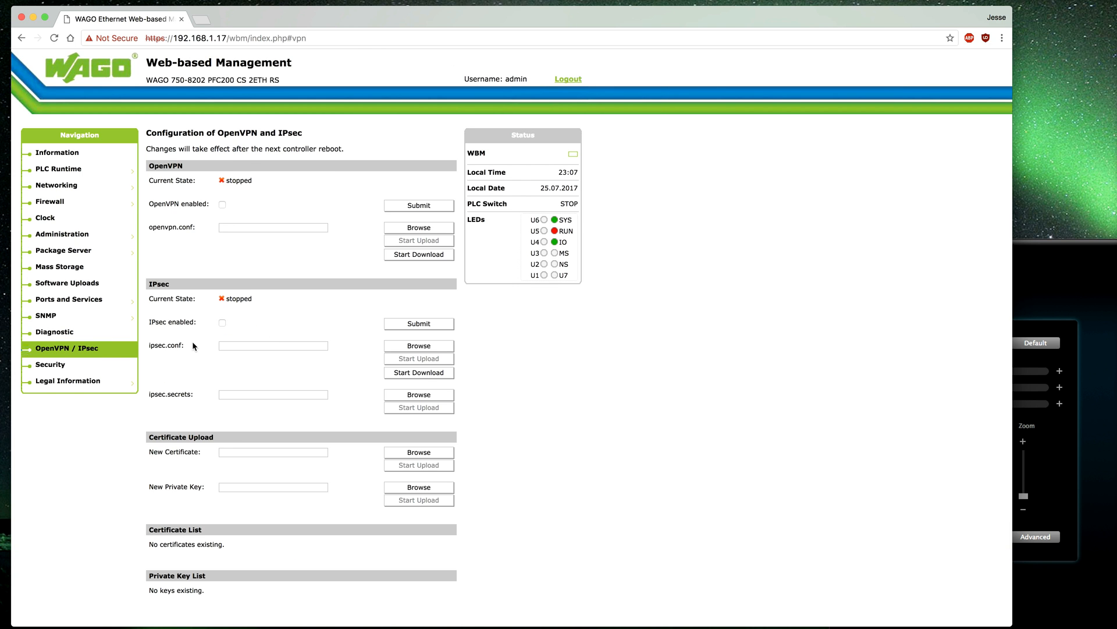
scroll(194, 342, "down", 1)
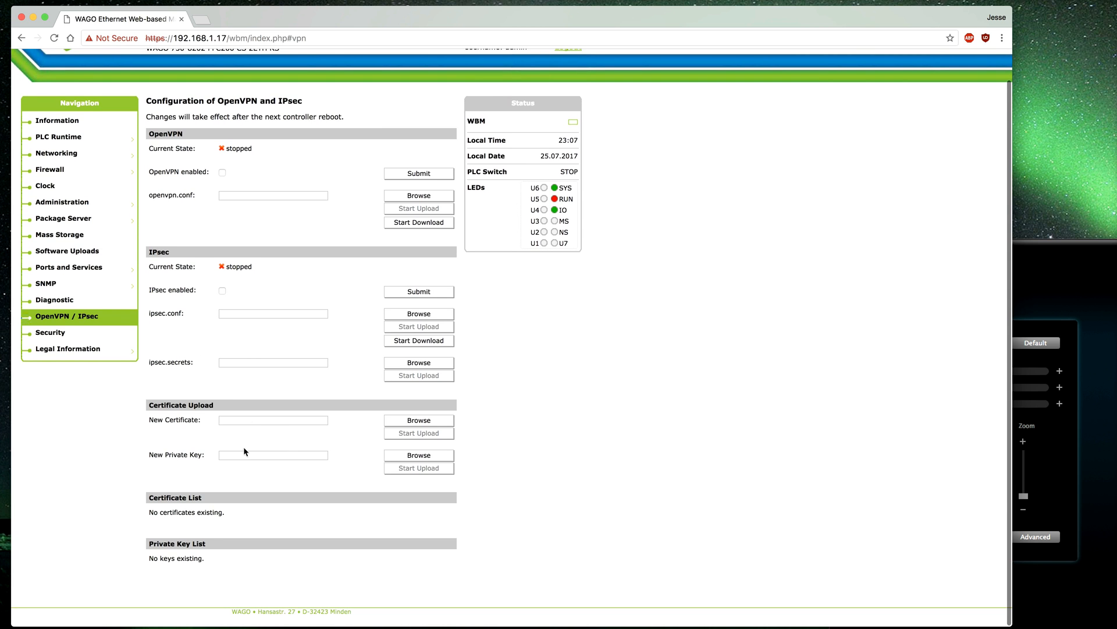
scroll(195, 309, "up", 1)
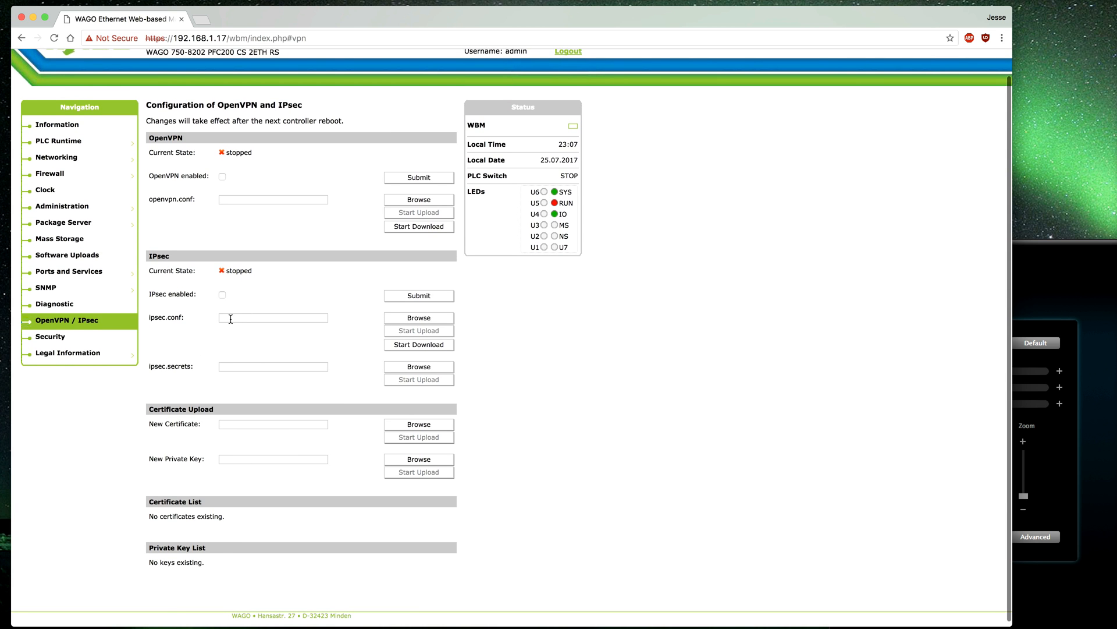
scroll(244, 273, "down", 1)
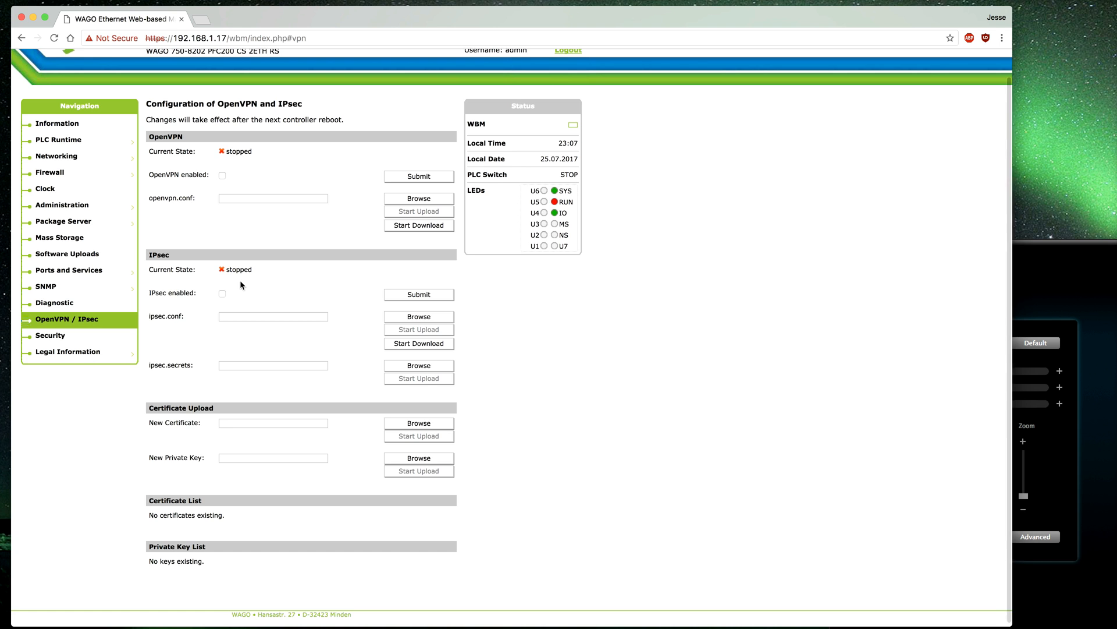
scroll(244, 282, "up", 1)
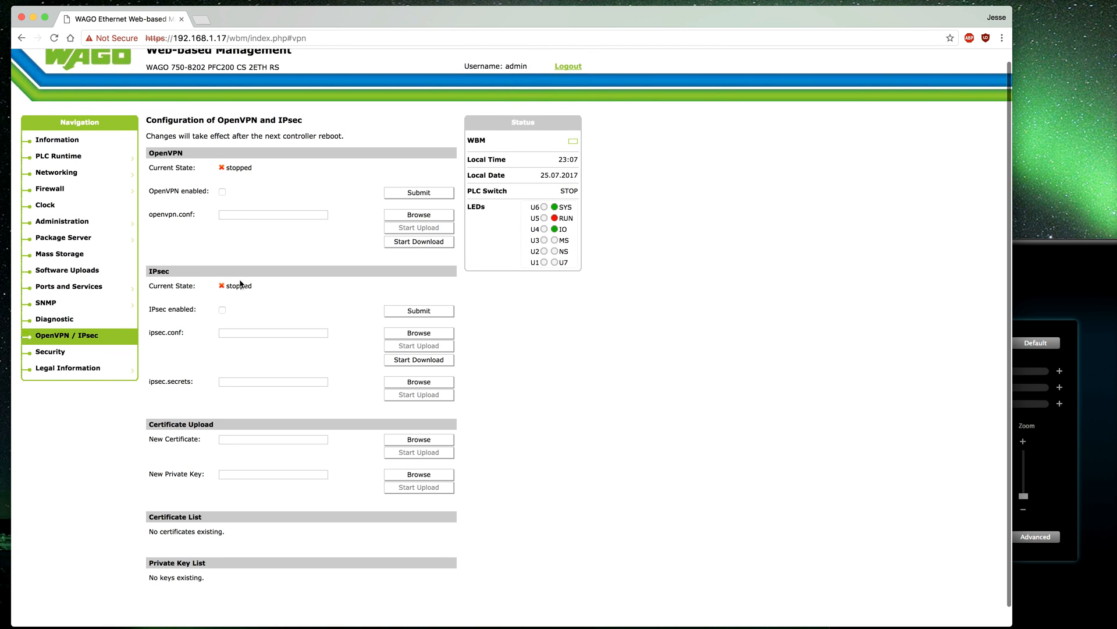
scroll(239, 279, "down", 1)
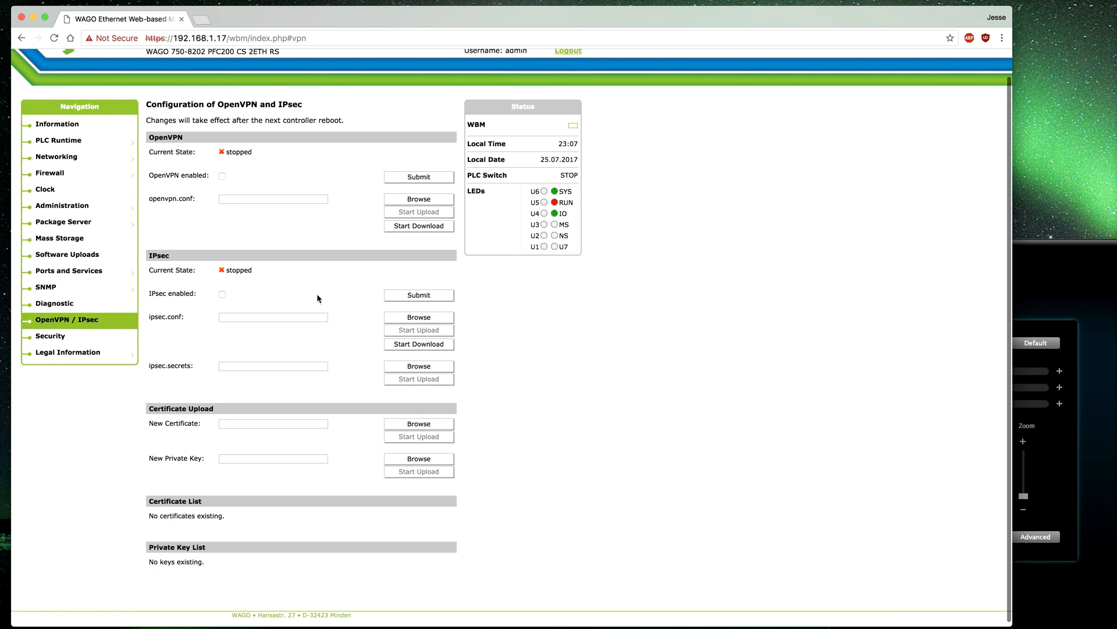
scroll(316, 295, "up", 2)
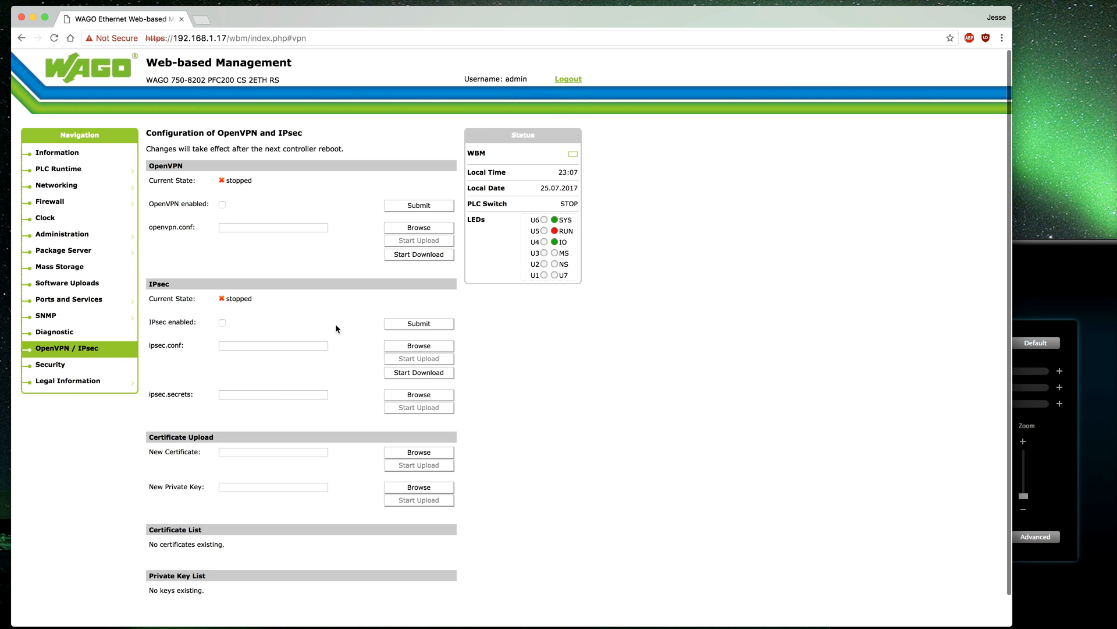